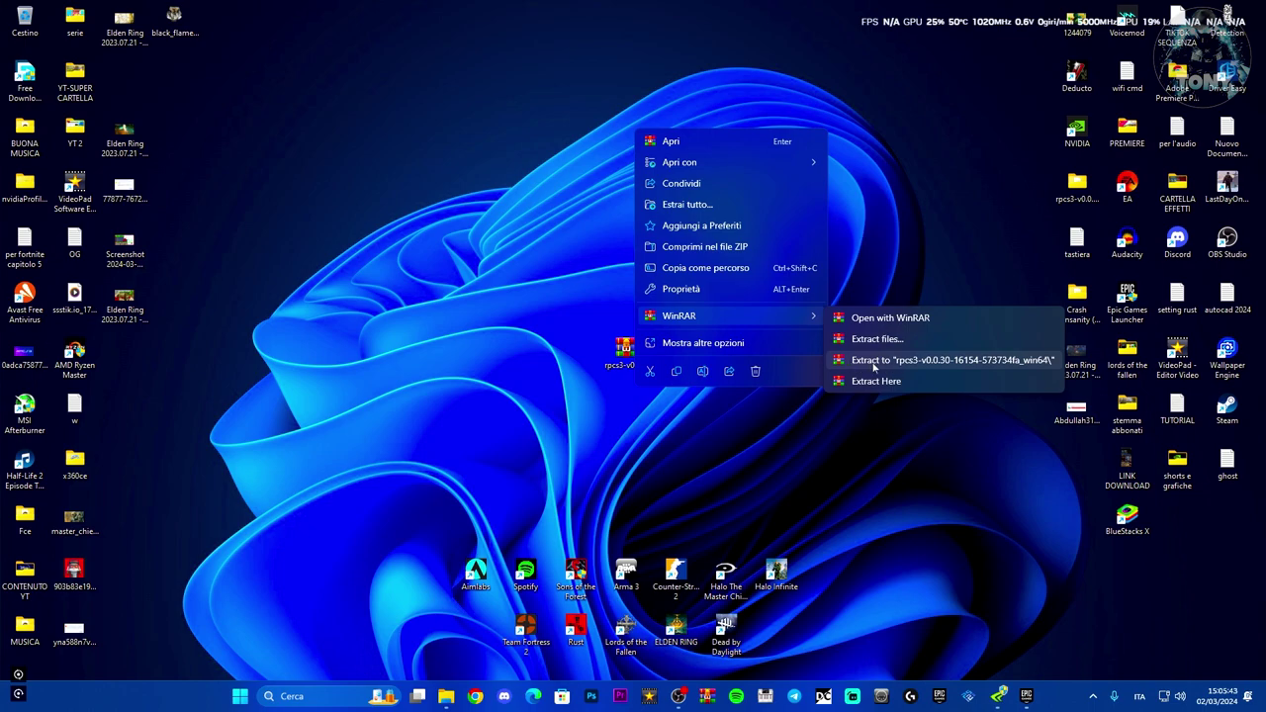
# Close the rpcs3 archive's extraction options and move the archive to an empty spot on the desktop.
pyautogui.click(990, 362)
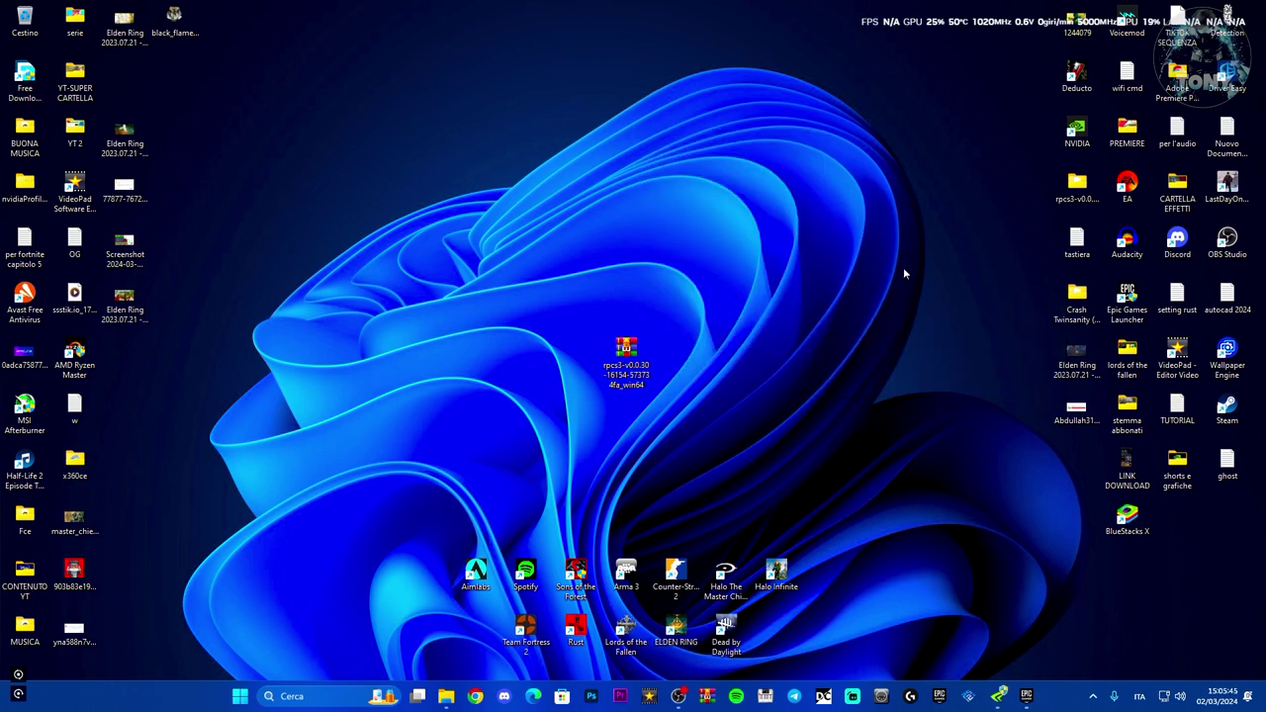
pyautogui.moveTo(625, 352); pyautogui.dragTo(878, 459)
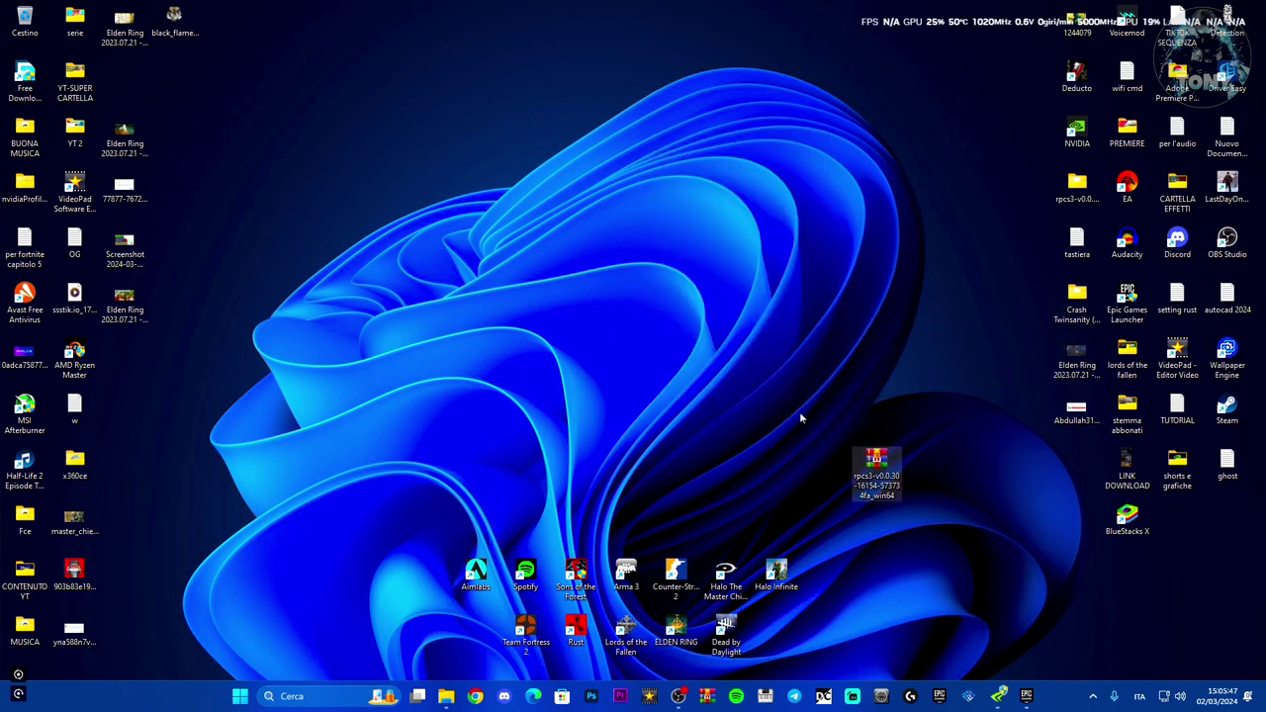
# Show the nvidiaProfileInspector application in its folder, minimise the folder window and bring up NVIDIA Profile Inspector.
pyautogui.click(446, 697)
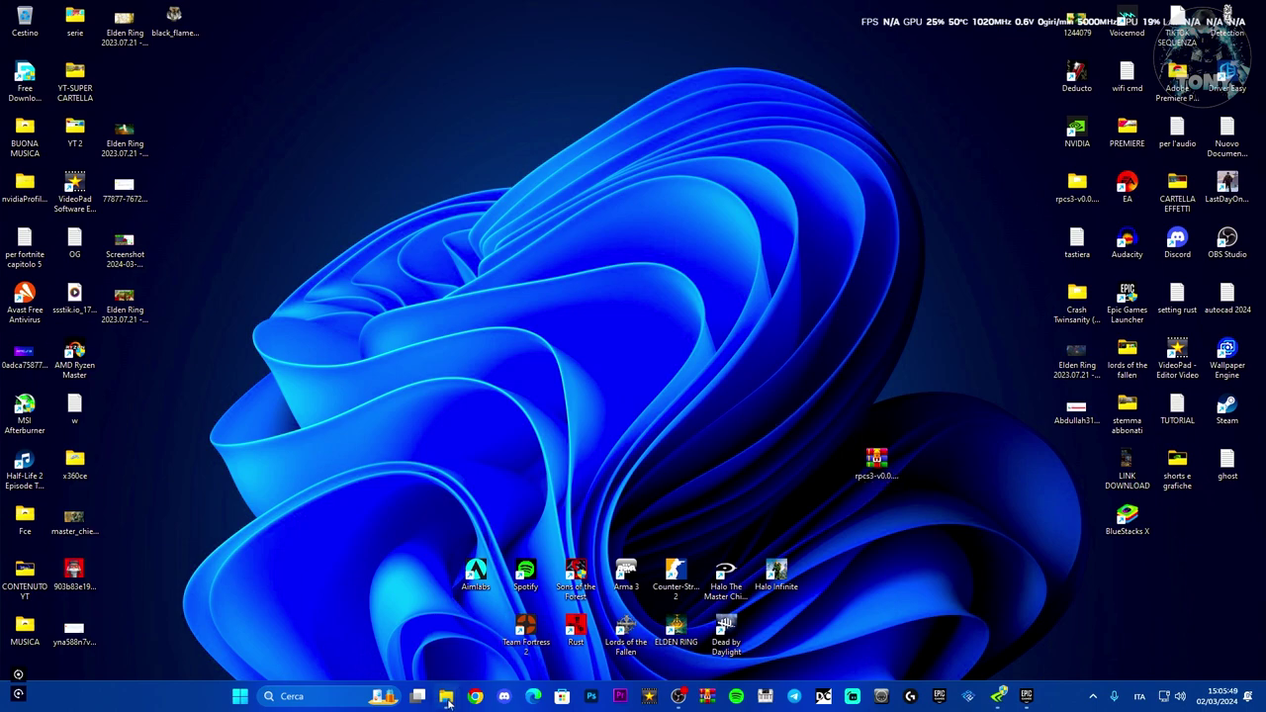
pyautogui.click(491, 644)
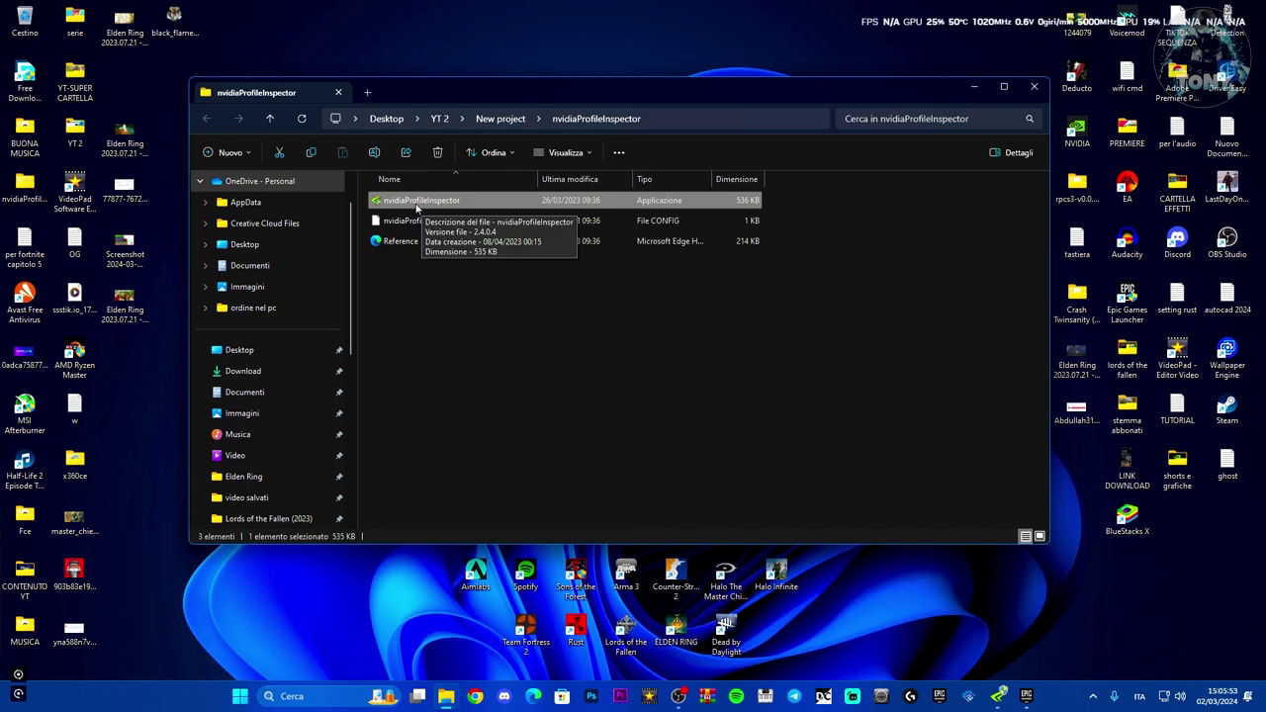
pyautogui.click(975, 87)
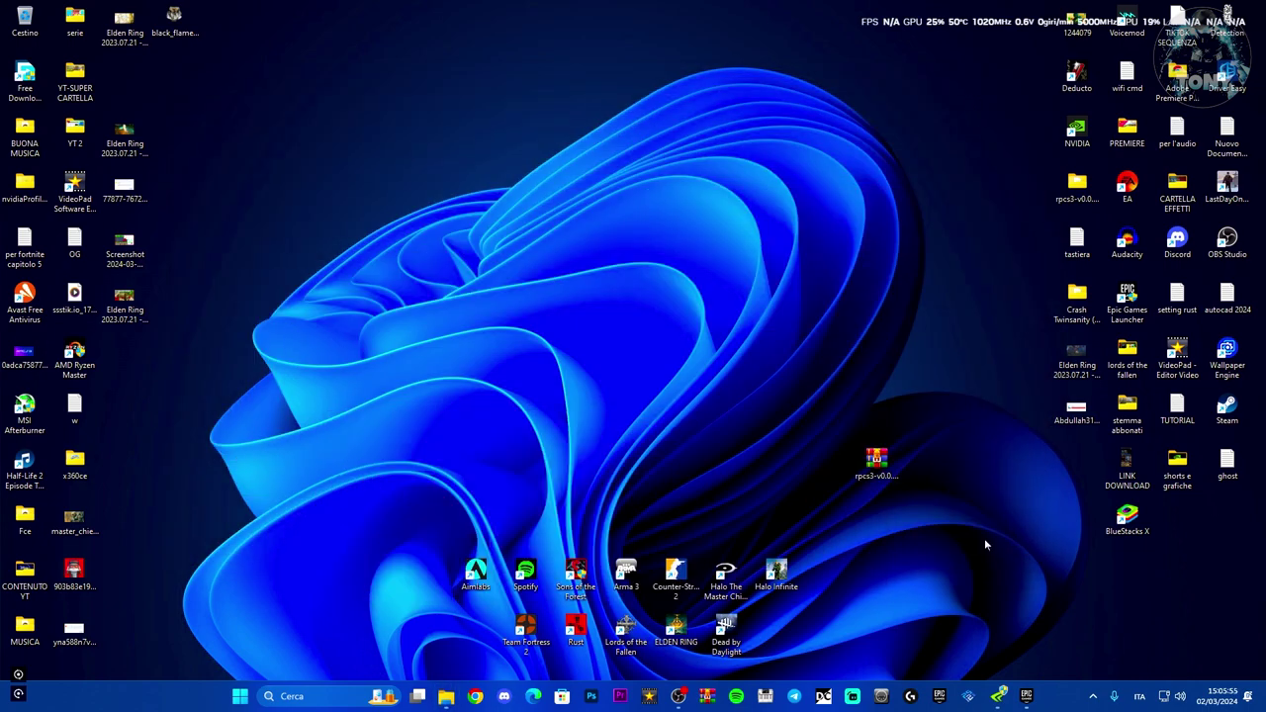
pyautogui.click(1000, 696)
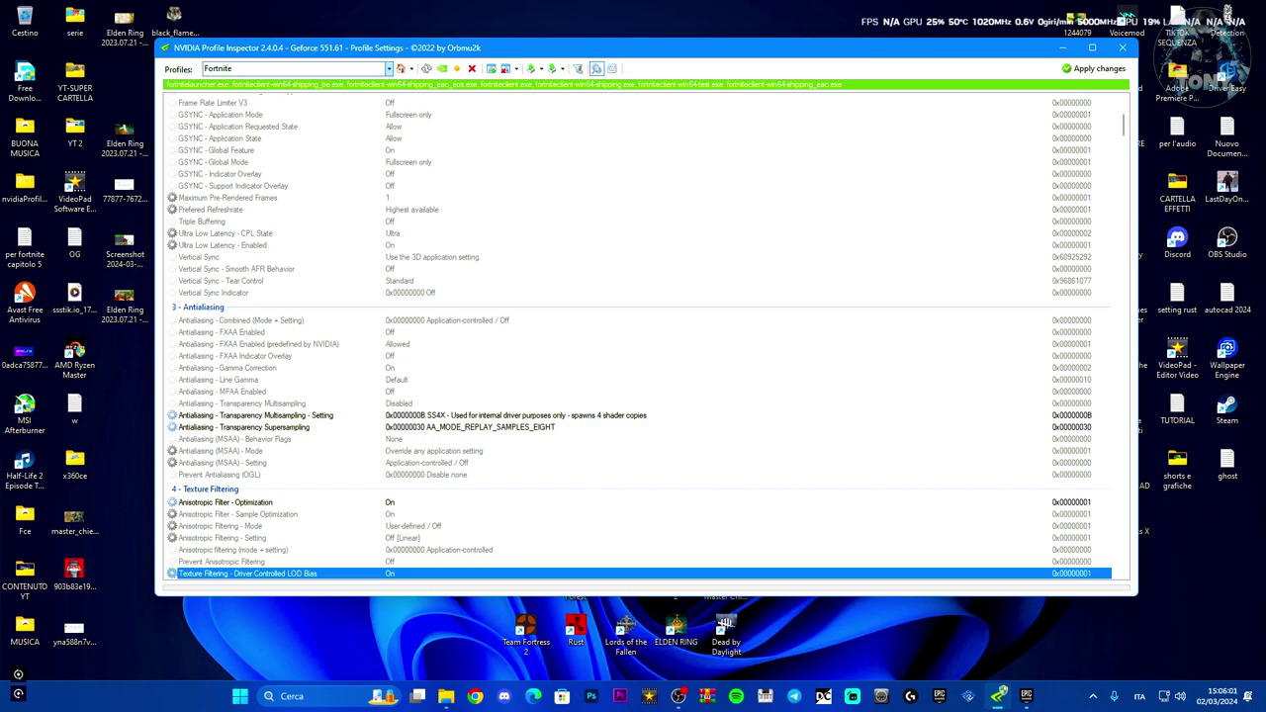
# Browse the list of game profiles and close it with the Fortnite profile still selected.
pyautogui.click(389, 68)
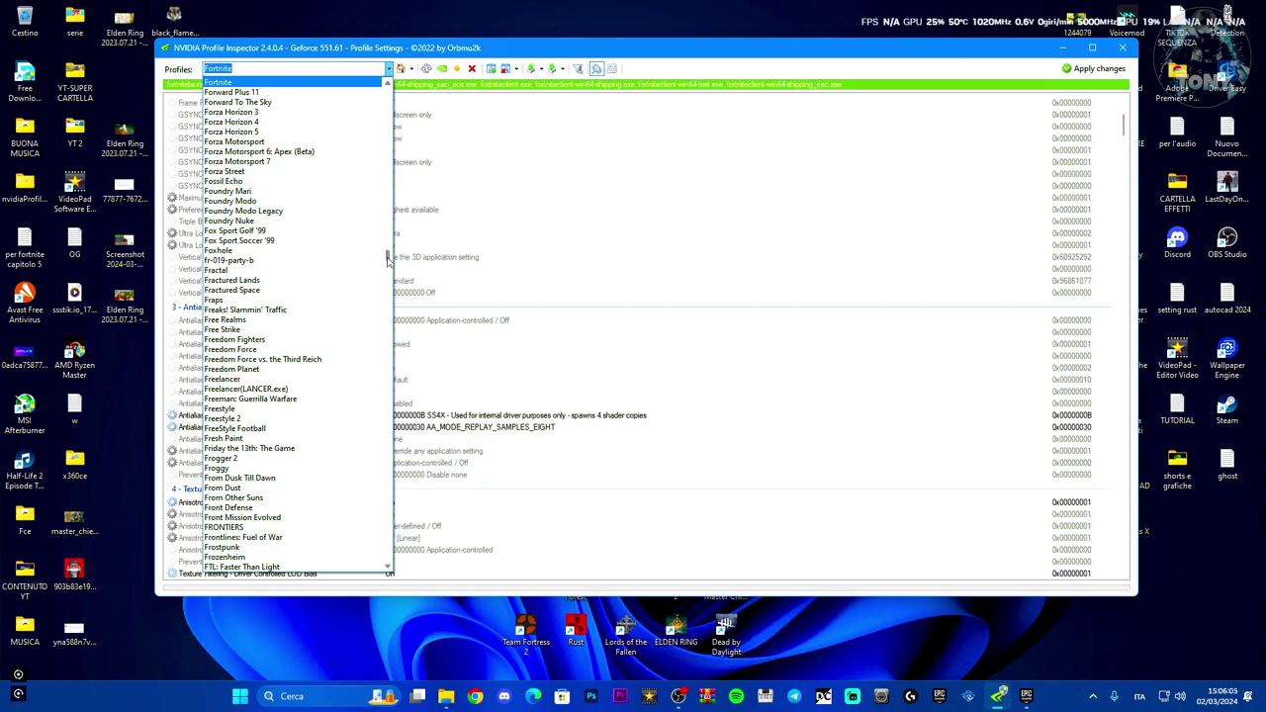
pyautogui.moveTo(389, 257); pyautogui.dragTo(392, 369)
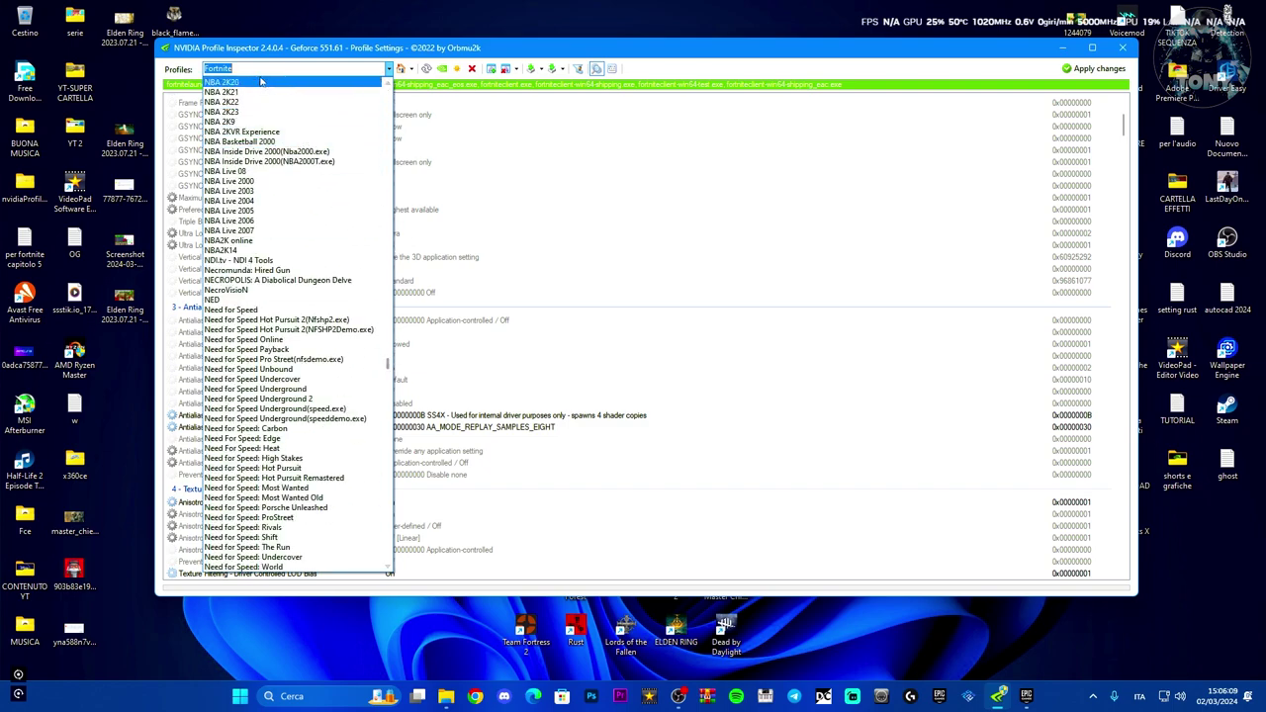
pyautogui.press('Escape')
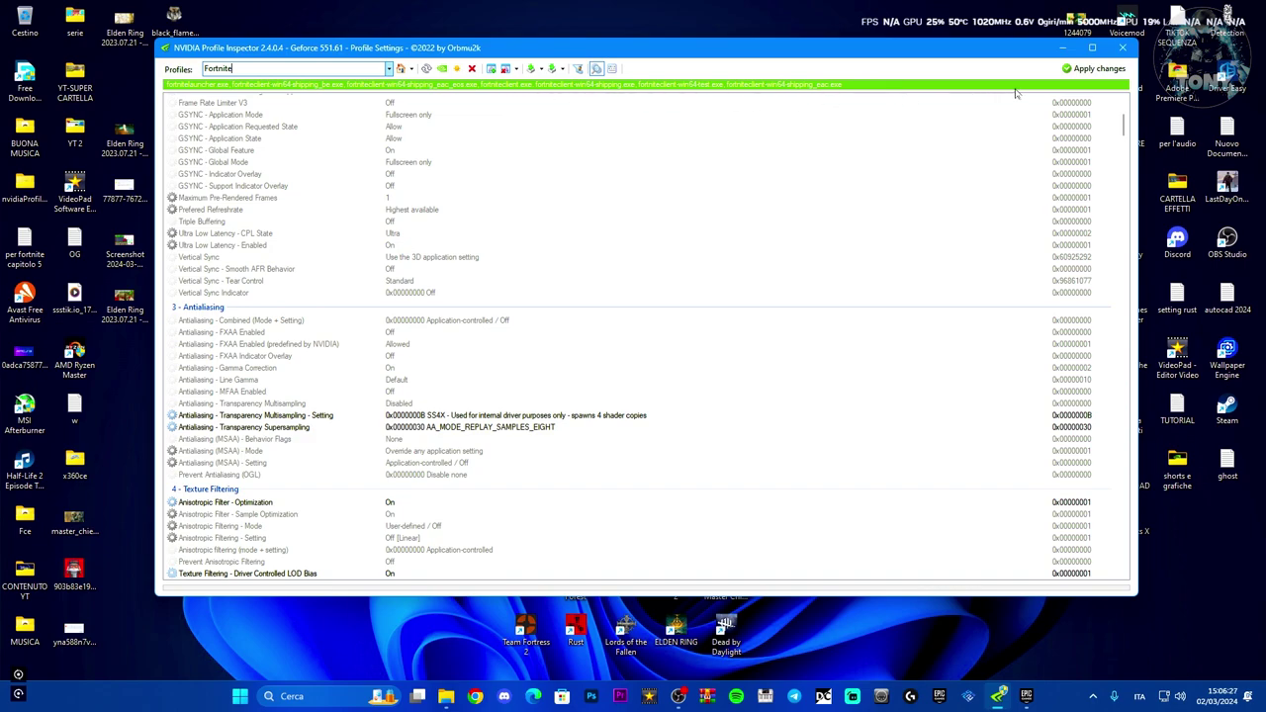
# Review the Fortnite profile's Transparency Multisampling setting and the options available for Transparency Supersampling.
pyautogui.click(1125, 126)
pyautogui.scroll(-2, 1125, 132)
pyautogui.scroll(-2, 1124, 132)
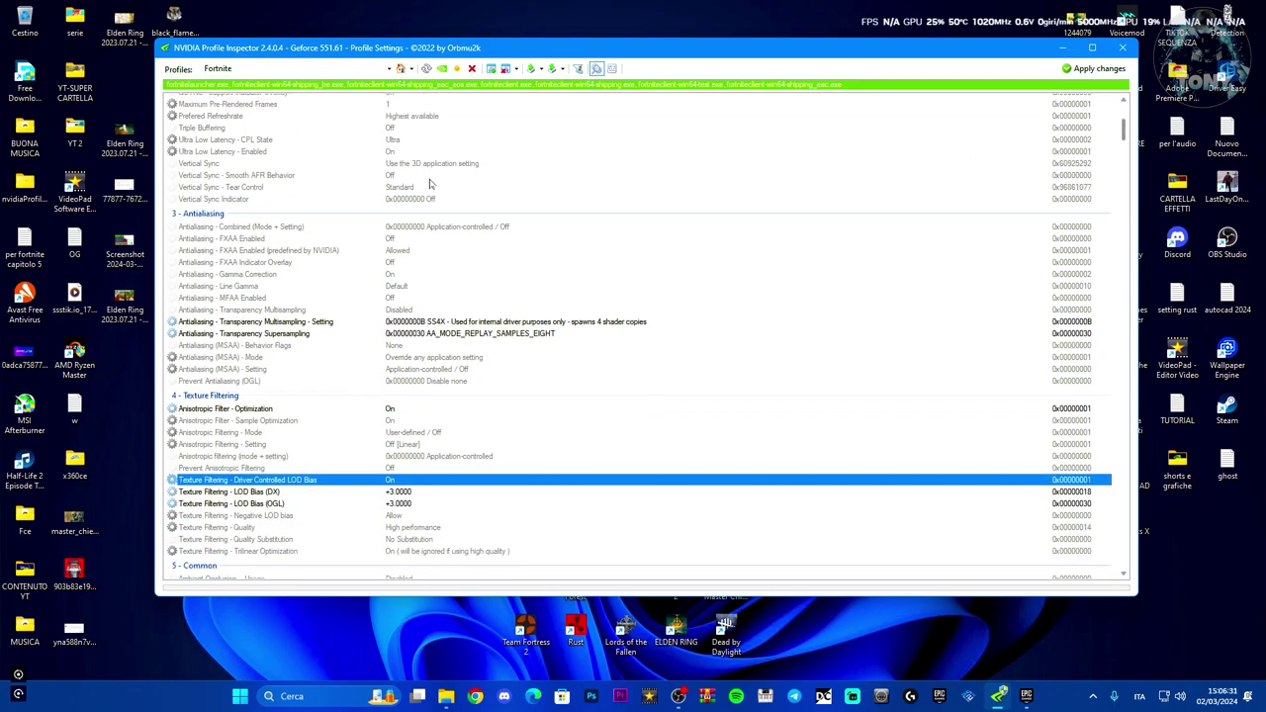
pyautogui.click(277, 324)
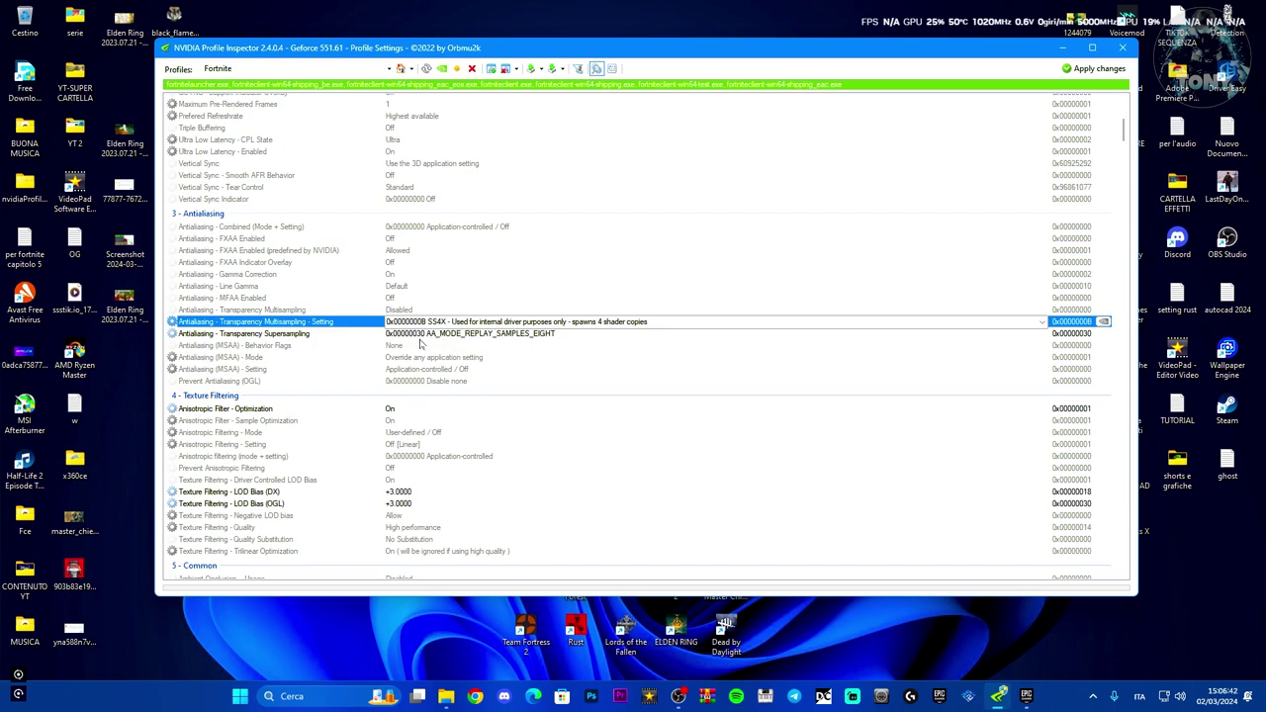
pyautogui.click(420, 337)
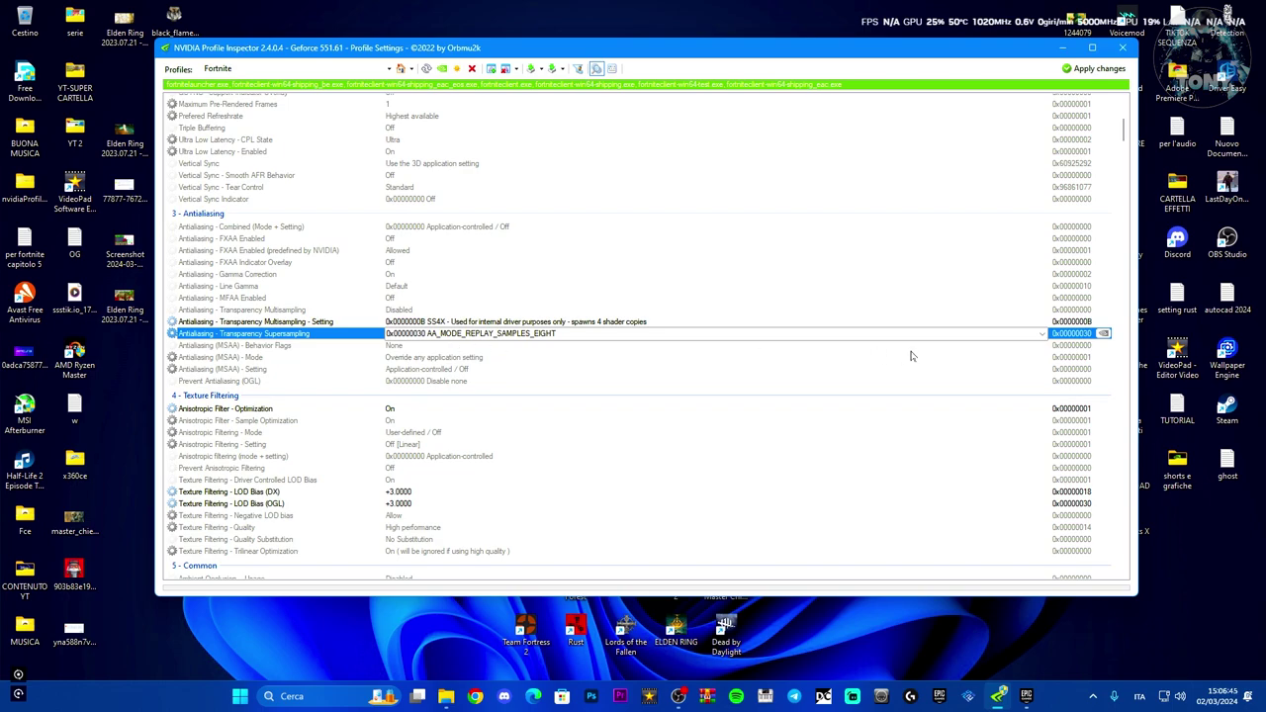
pyautogui.click(1042, 335)
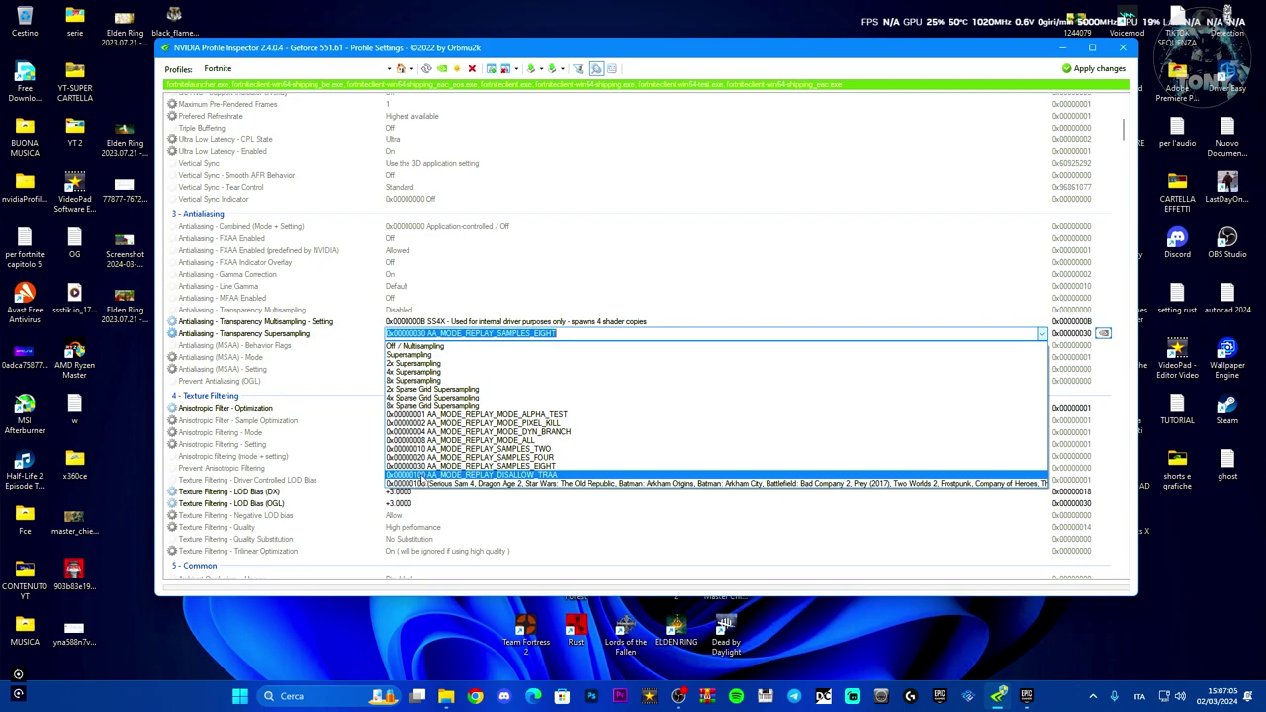
pyautogui.press('Escape')
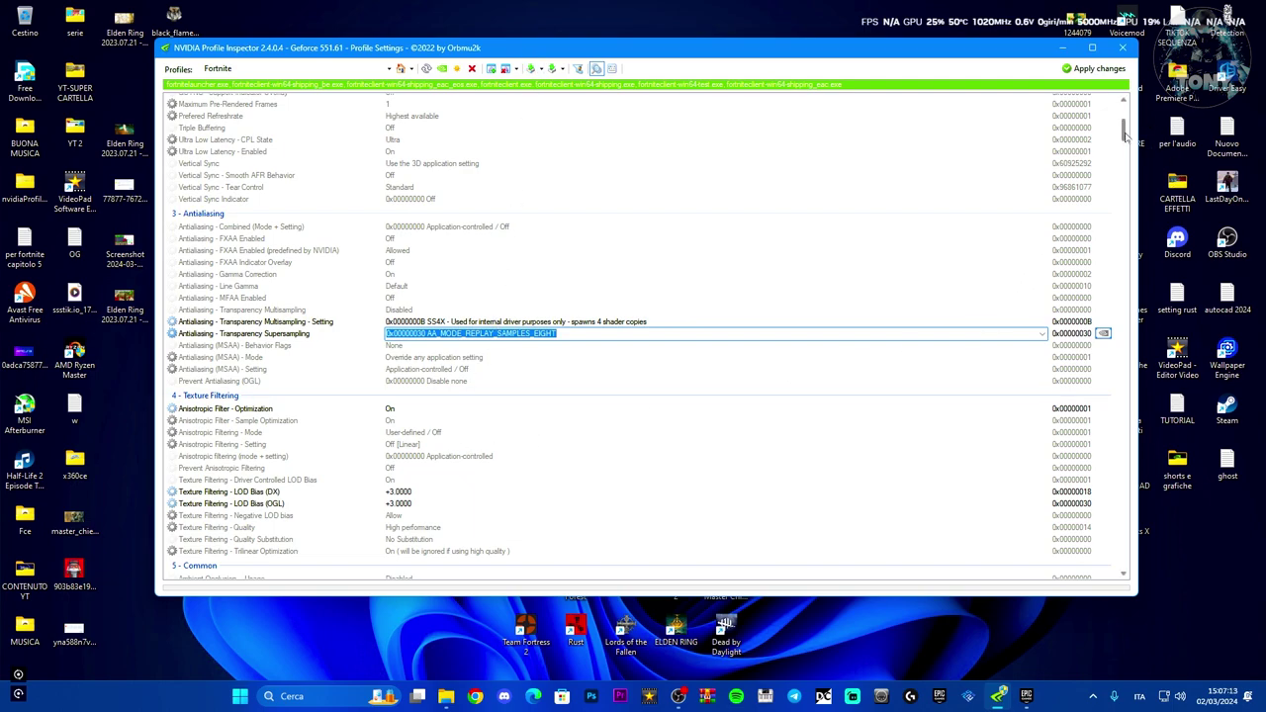
# Set Anisotropic Filter - Optimization to Off in the Fortnite profile's Texture Filtering section.
pyautogui.scroll(-1, 1125, 138)
pyautogui.moveTo(1125, 139); pyautogui.dragTo(1125, 146)
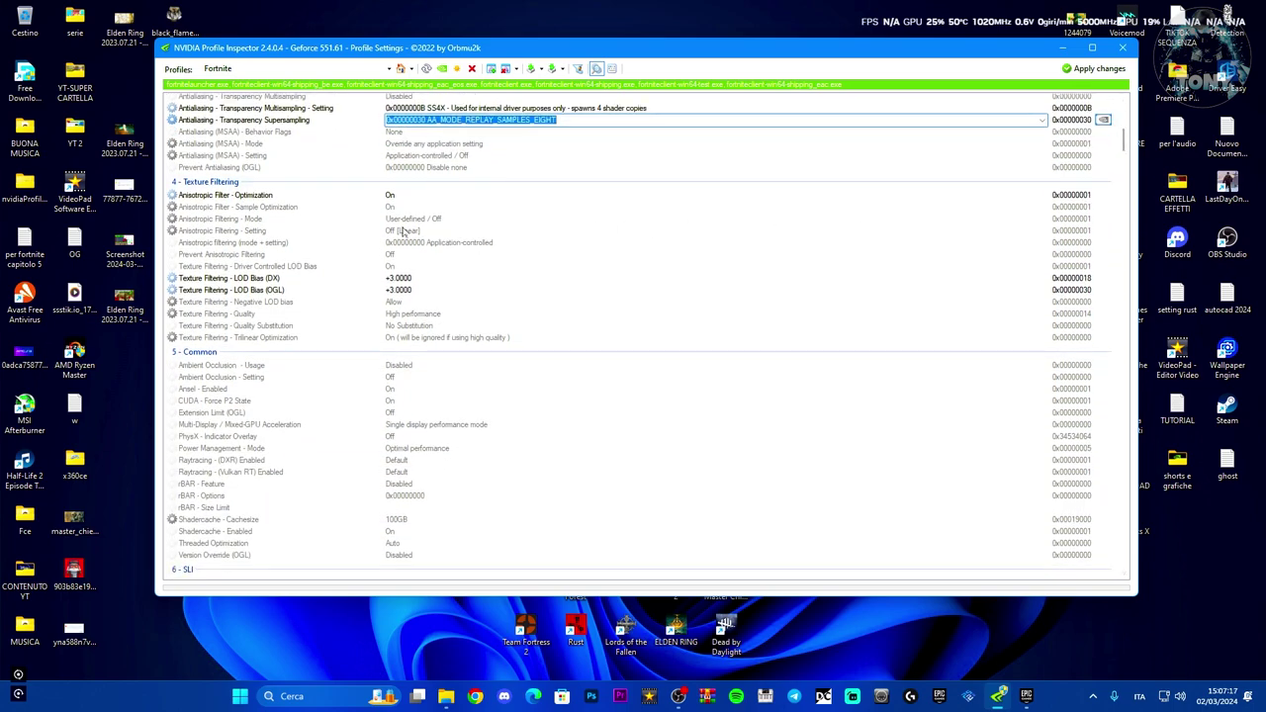
pyautogui.click(401, 198)
pyautogui.click(1042, 195)
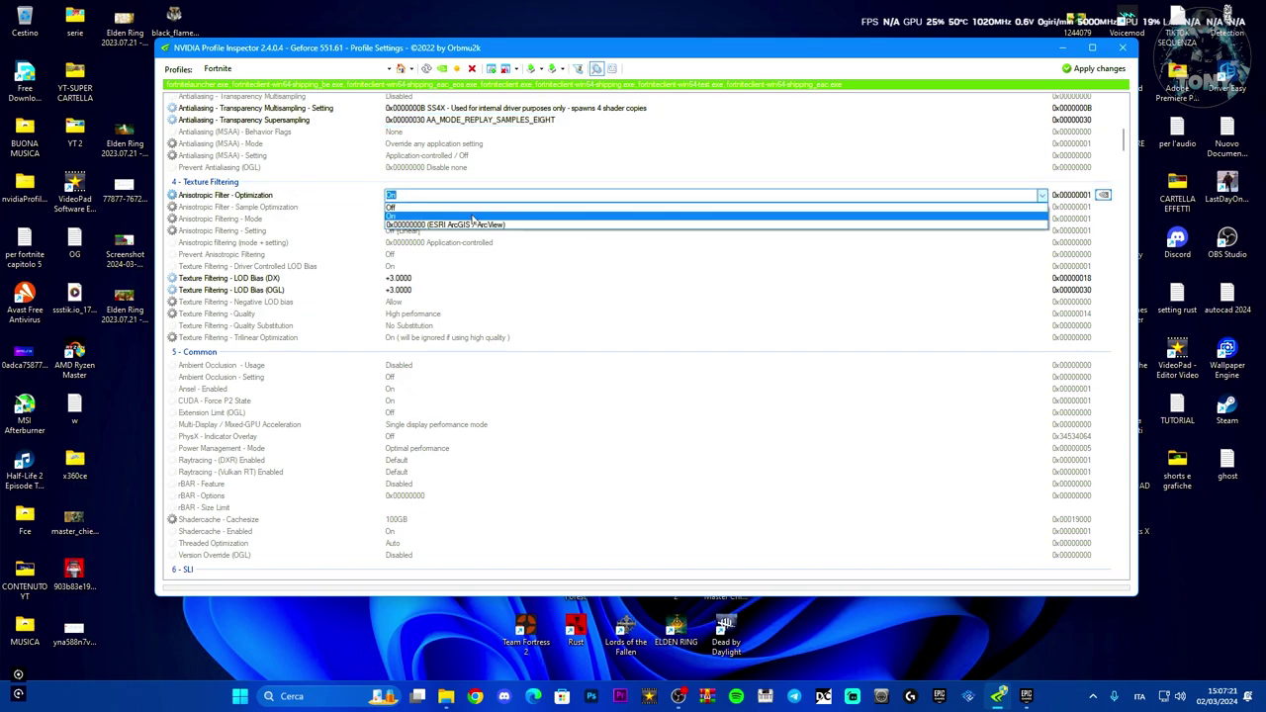
pyautogui.click(425, 208)
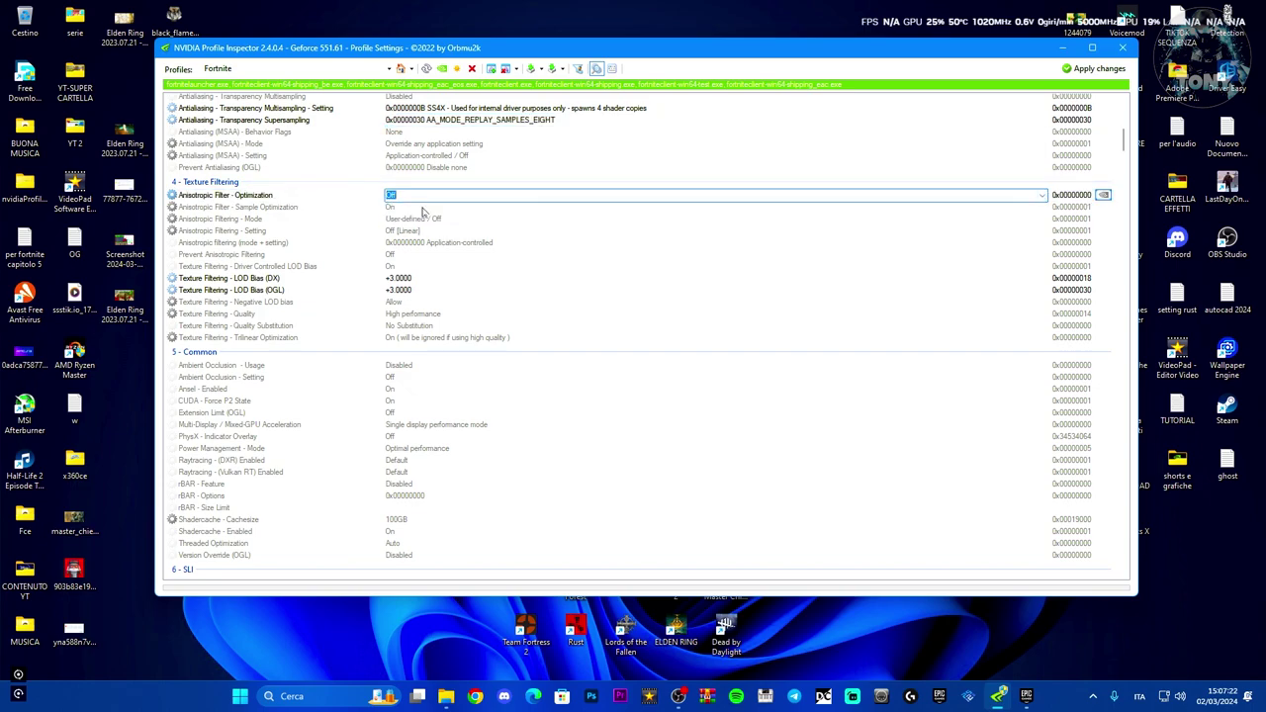
# Check the Driver Controlled LOD Bias setting and the LOD Bias (DX) and LOD Bias (OGL) values under Texture Filtering.
pyautogui.click(202, 279)
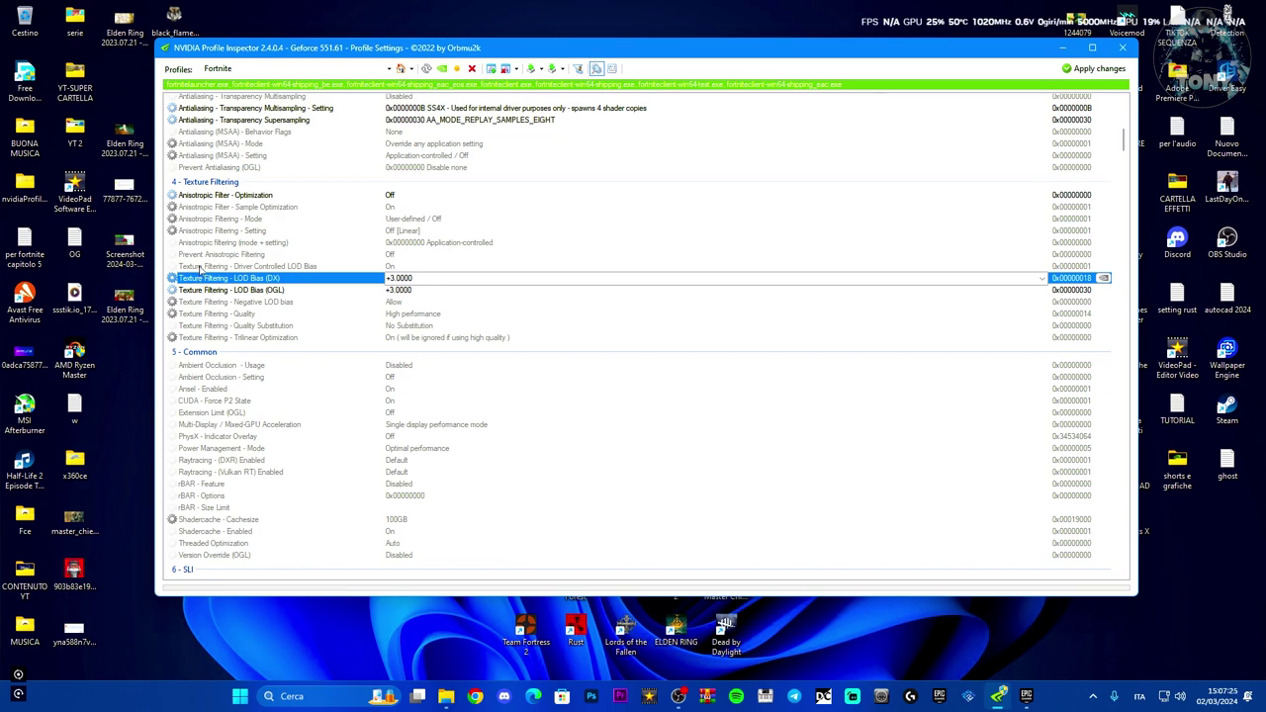
pyautogui.click(201, 267)
pyautogui.click(201, 267)
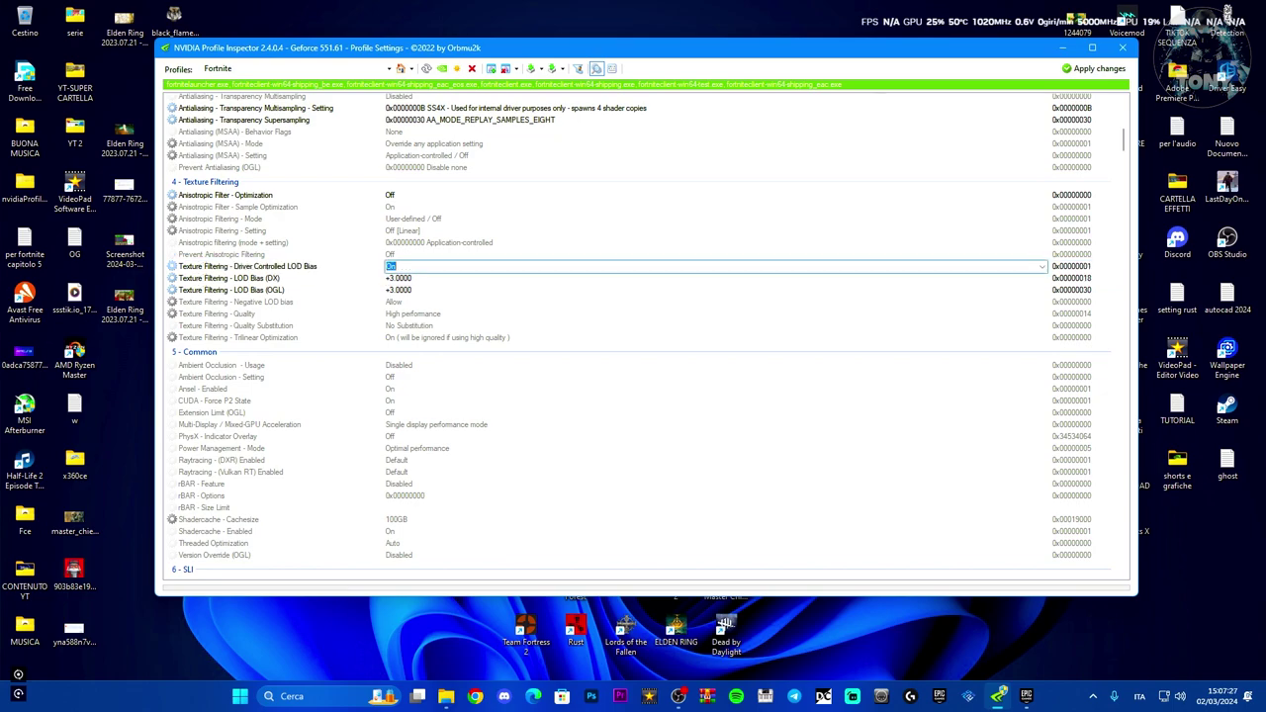
pyautogui.click(207, 280)
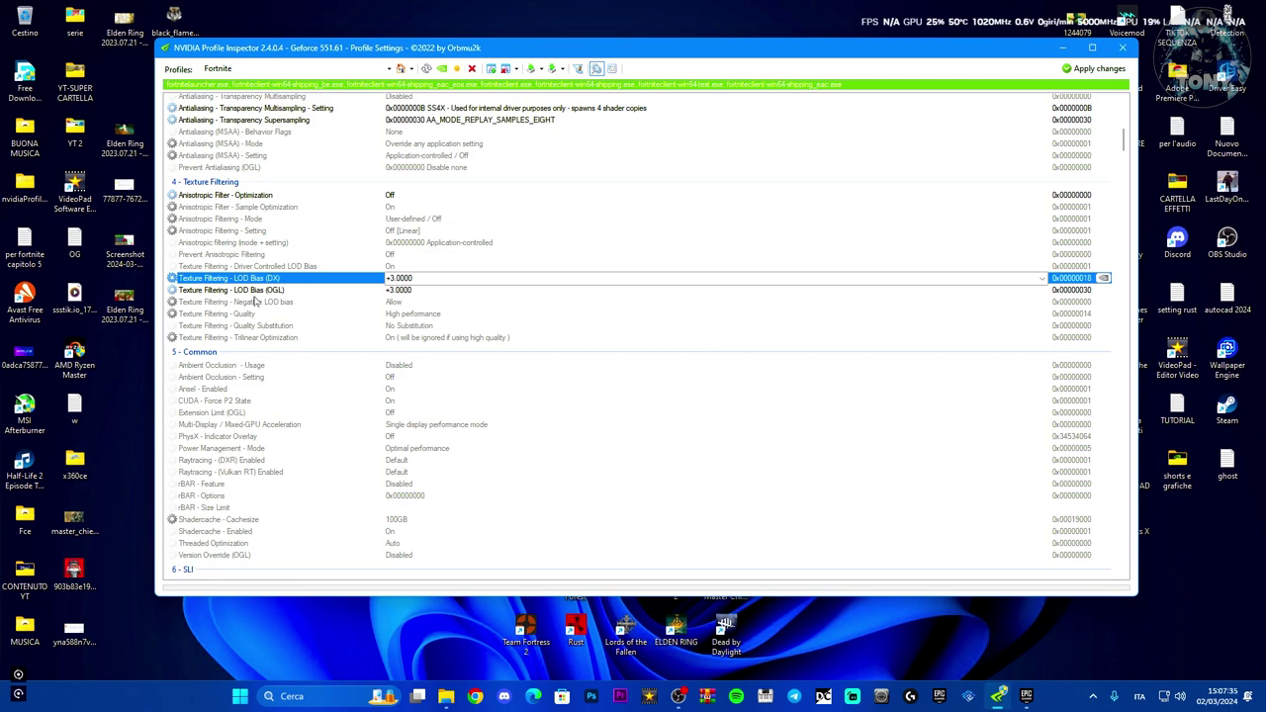
pyautogui.click(281, 291)
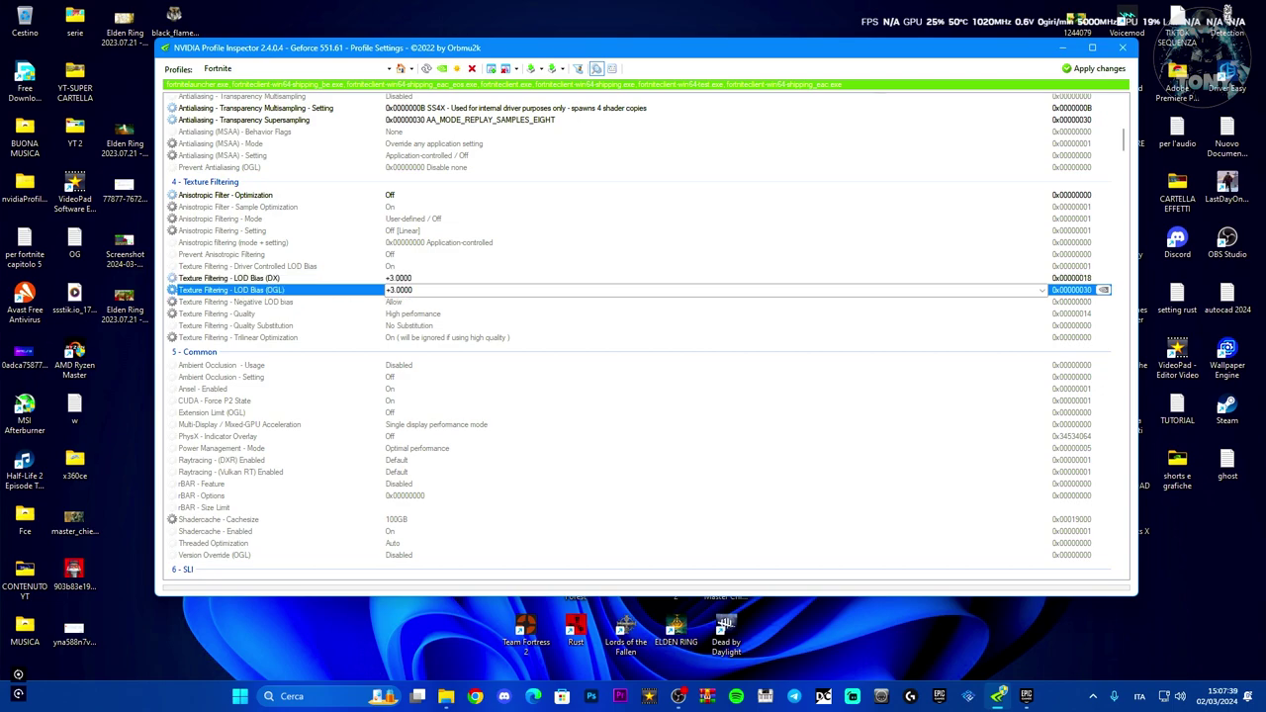
# Apply the changed settings to the Fortnite profile.
pyautogui.click(1099, 68)
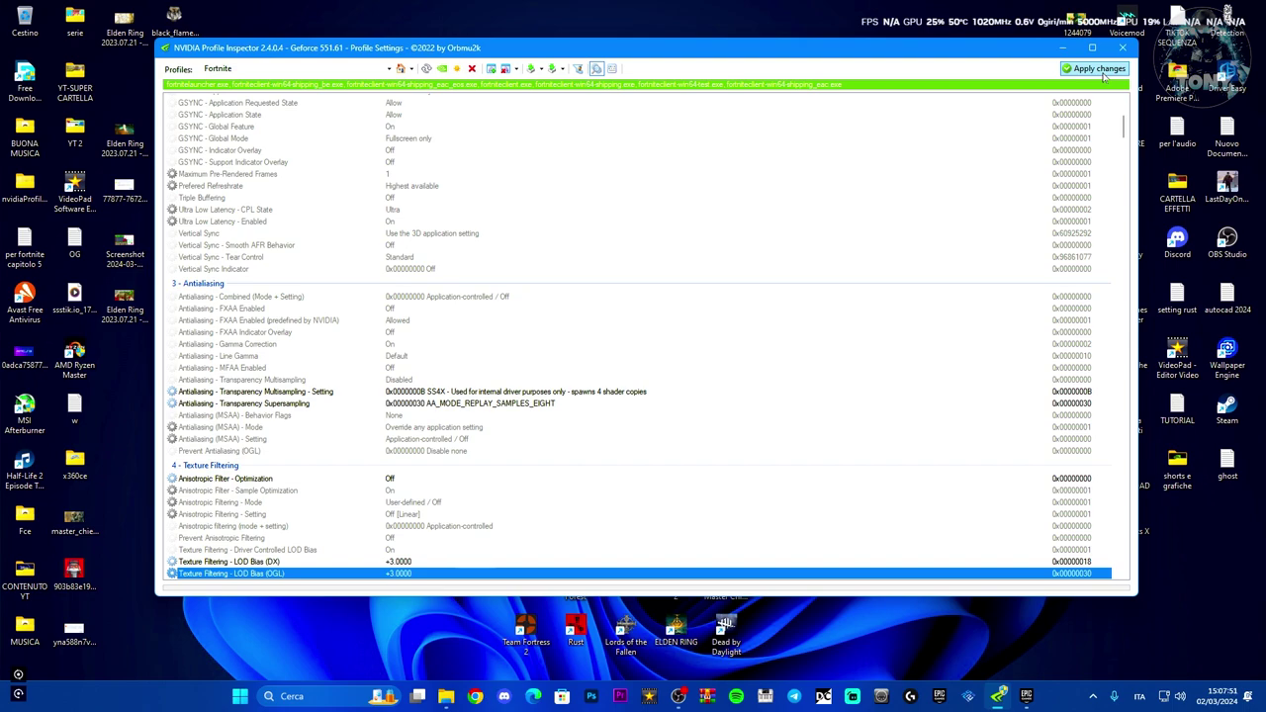
pyautogui.click(1098, 68)
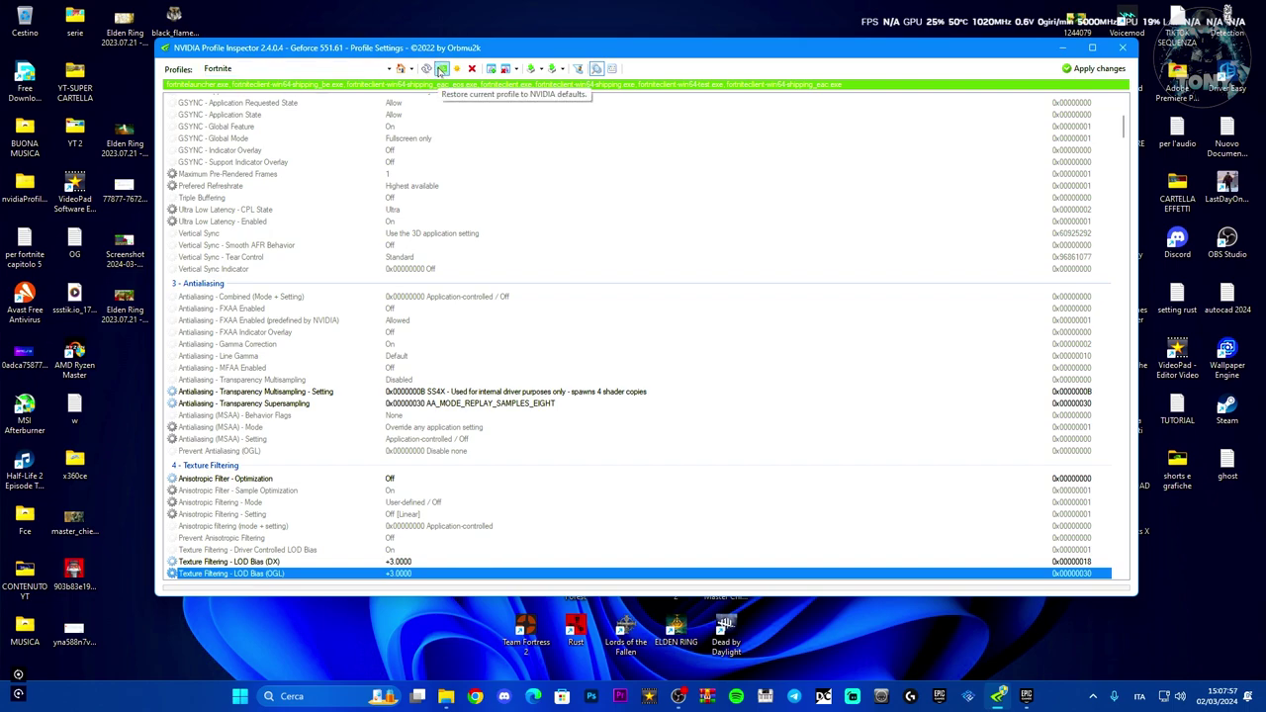
pyautogui.click(441, 69)
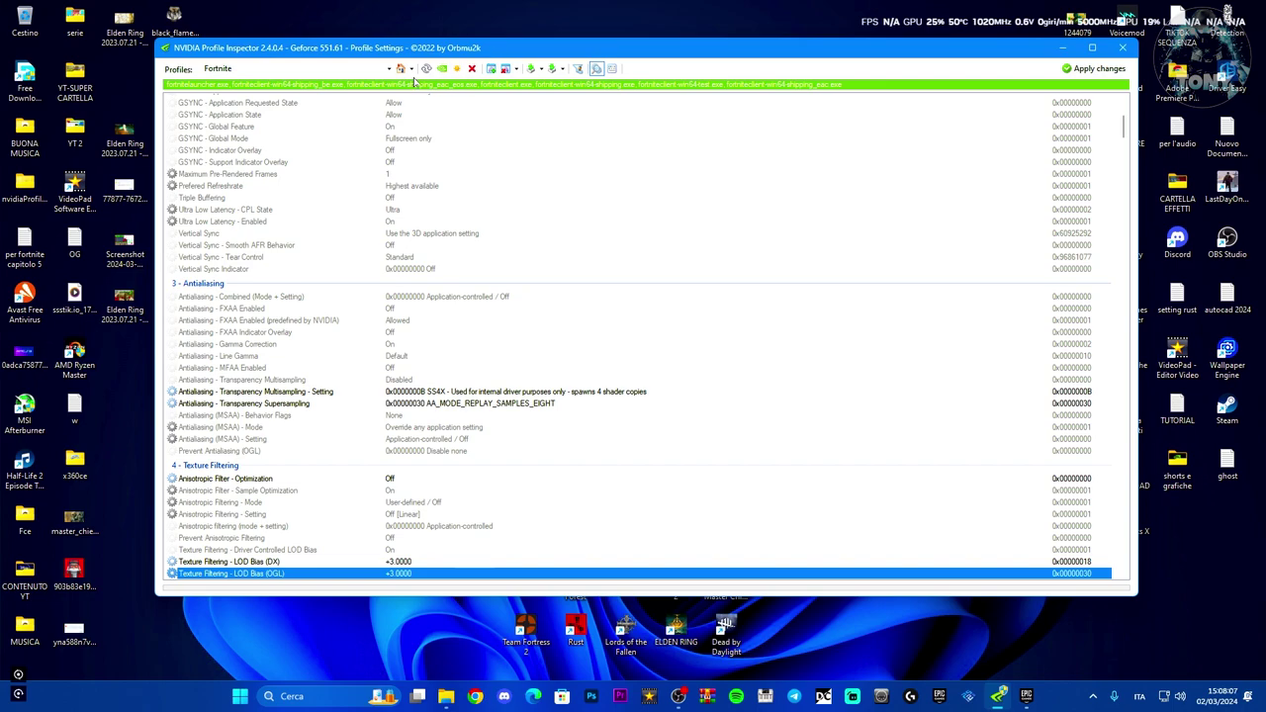
pyautogui.moveTo(543, 57); pyautogui.dragTo(557, 57)
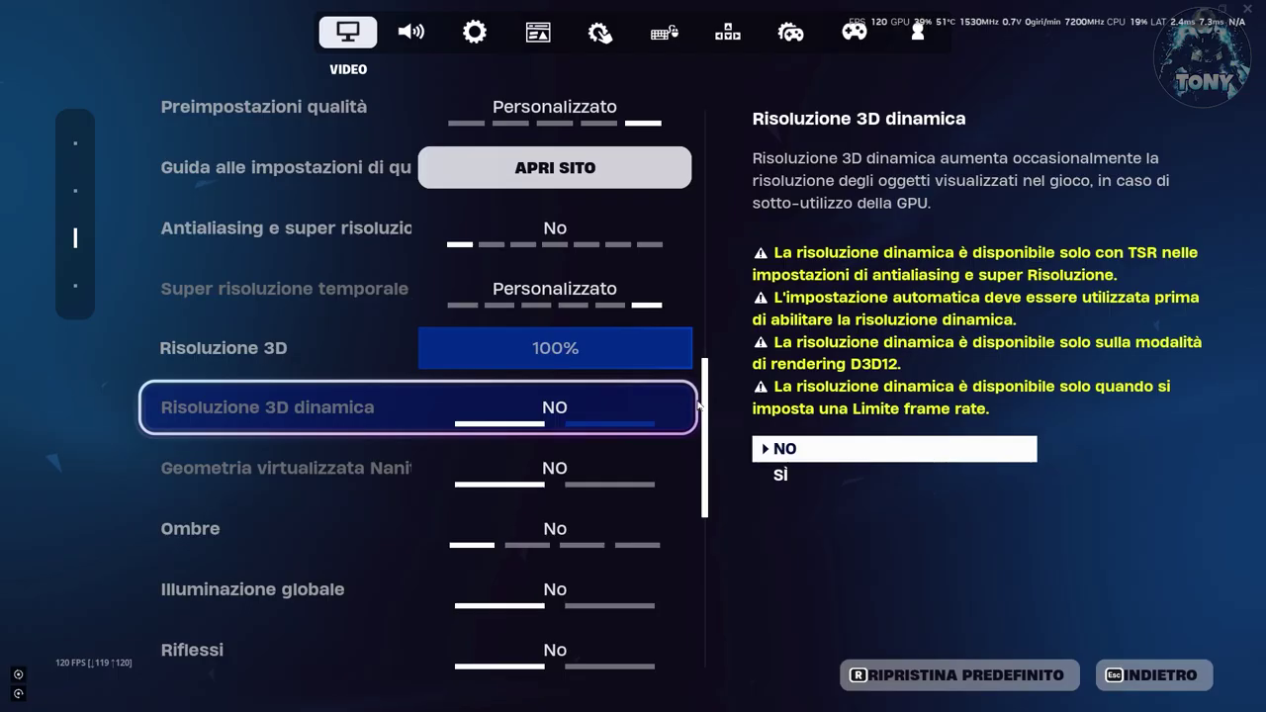
# In Fortnite's video settings, apply the Ridotto quality preset and raise Risoluzione 3D to 100%.
pyautogui.scroll(5, 710, 341)
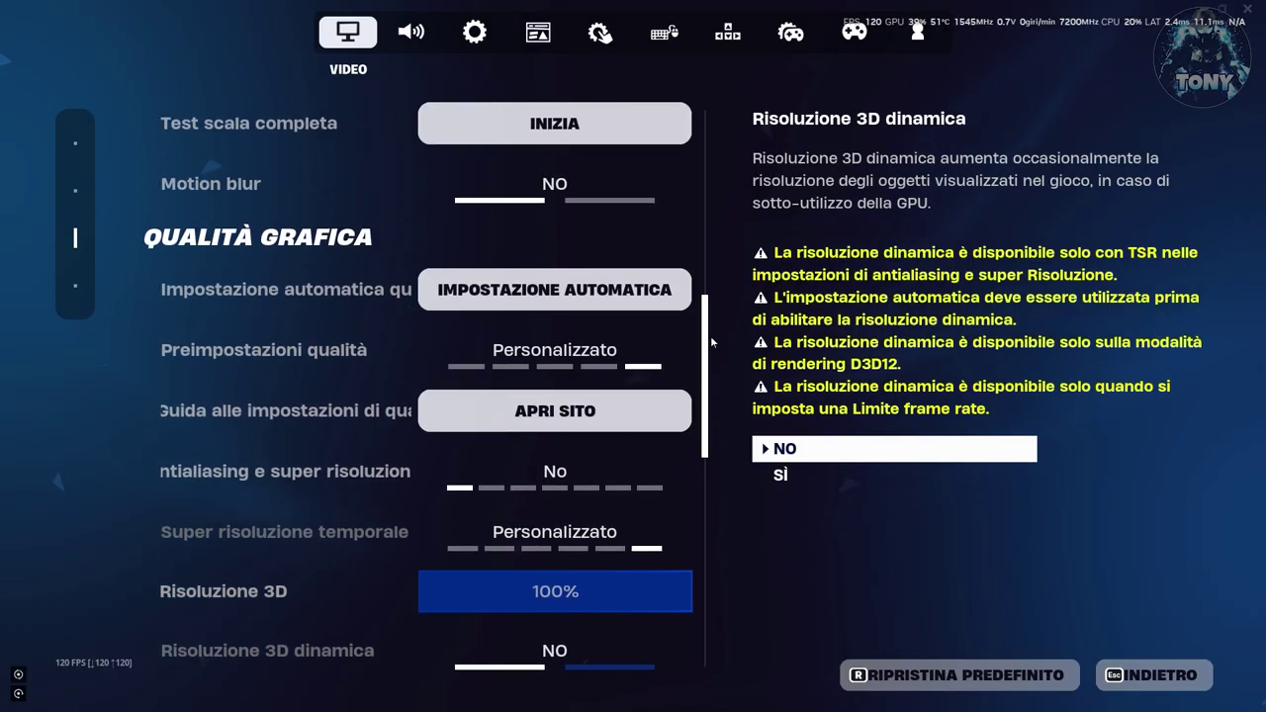
pyautogui.scroll(-1, 710, 342)
pyautogui.click(428, 307)
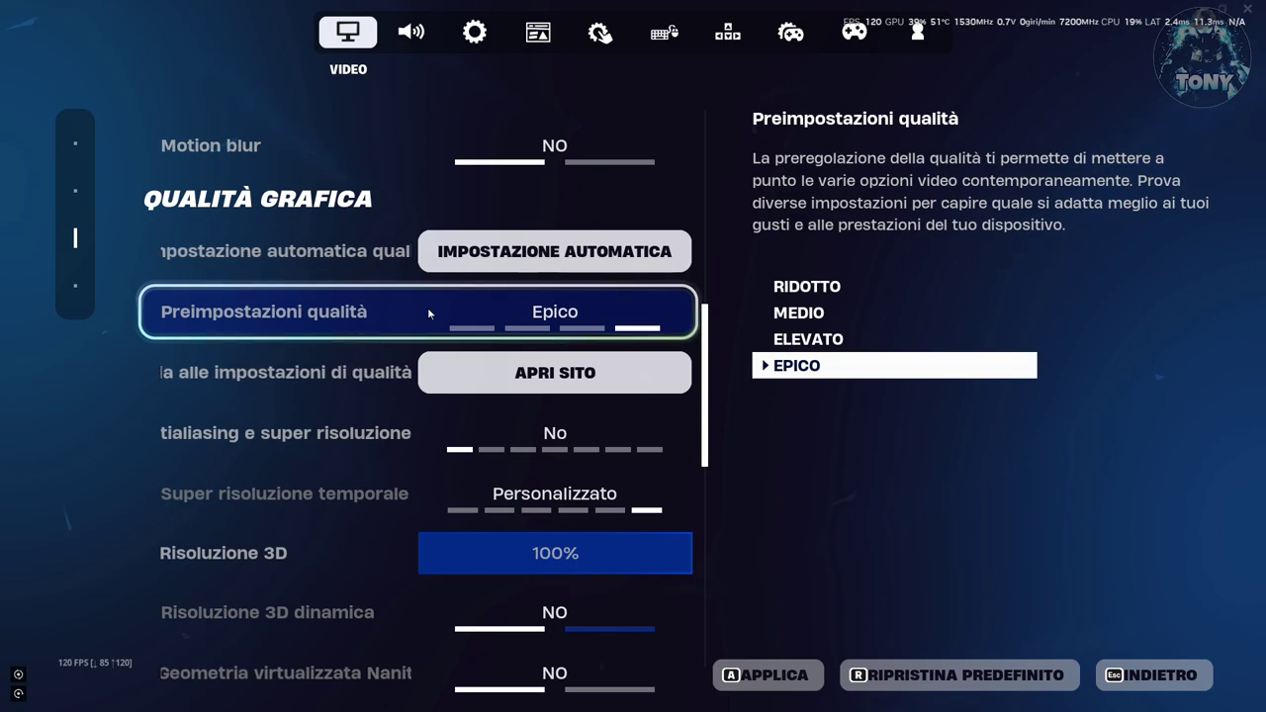
pyautogui.click(429, 313)
pyautogui.click(428, 313)
pyautogui.click(428, 313)
pyautogui.click(769, 675)
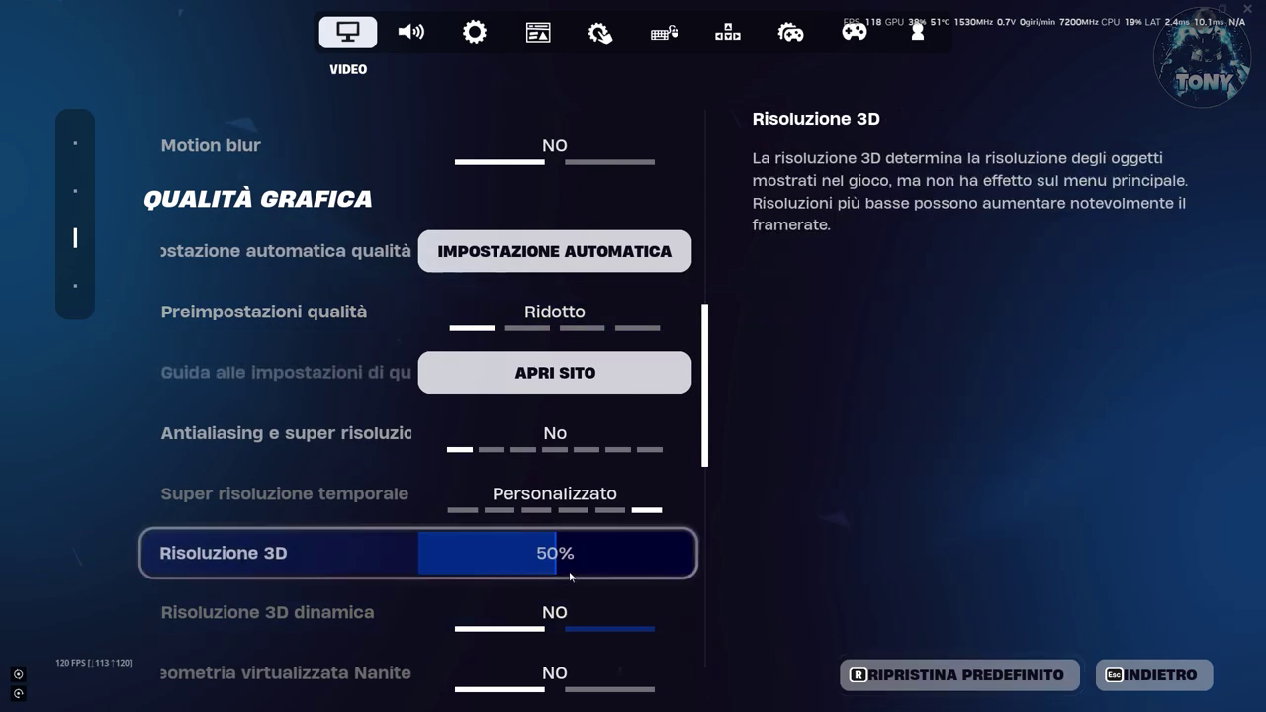
pyautogui.moveTo(668, 550); pyautogui.dragTo(742, 544)
pyautogui.click(767, 677)
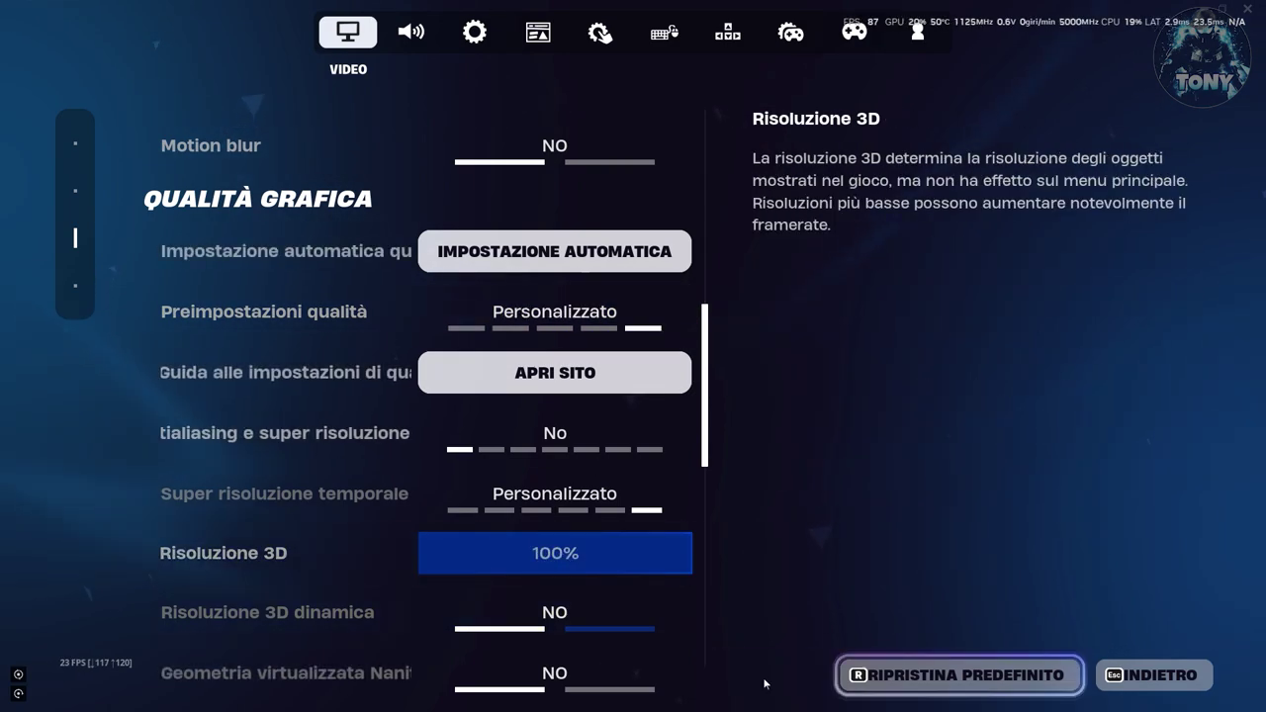
# Review Fortnite's video settings from the Schermo section down to NVIDIA Reflex a Bassa Latenza under Grafica avanzata.
pyautogui.scroll(-2, 707, 379)
pyautogui.moveTo(707, 379); pyautogui.dragTo(701, 567)
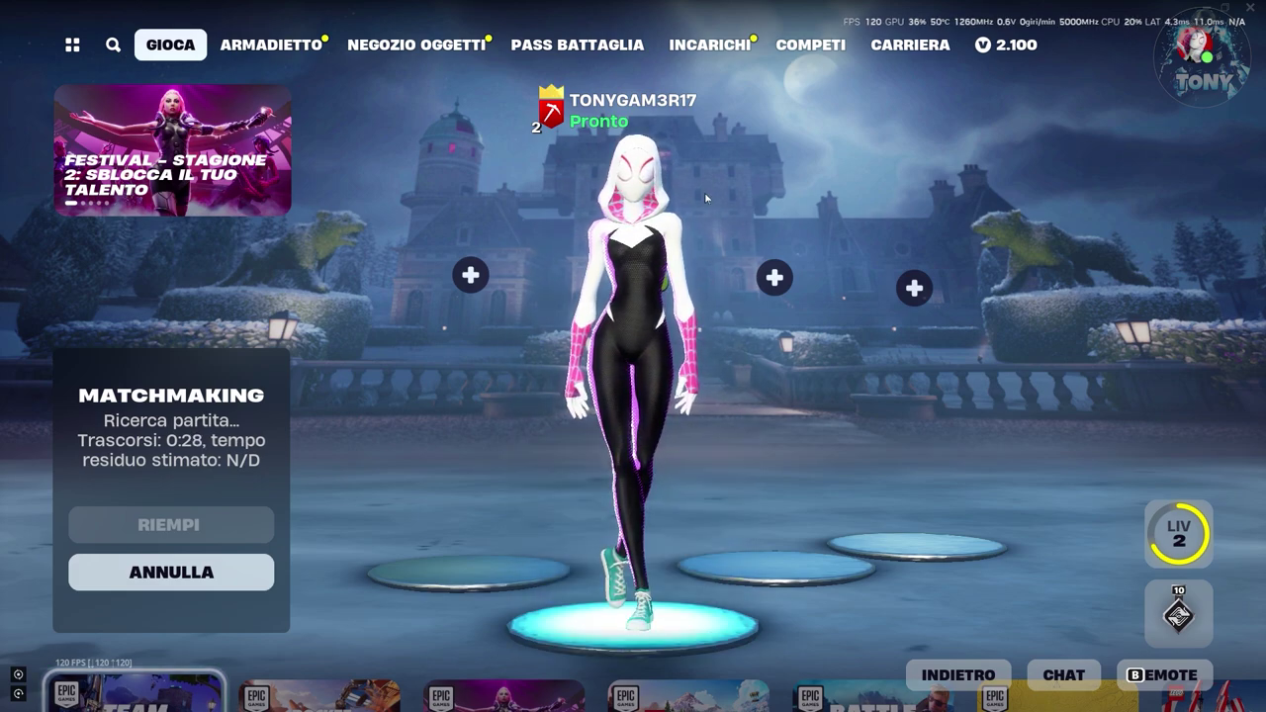
pyautogui.click(1199, 58)
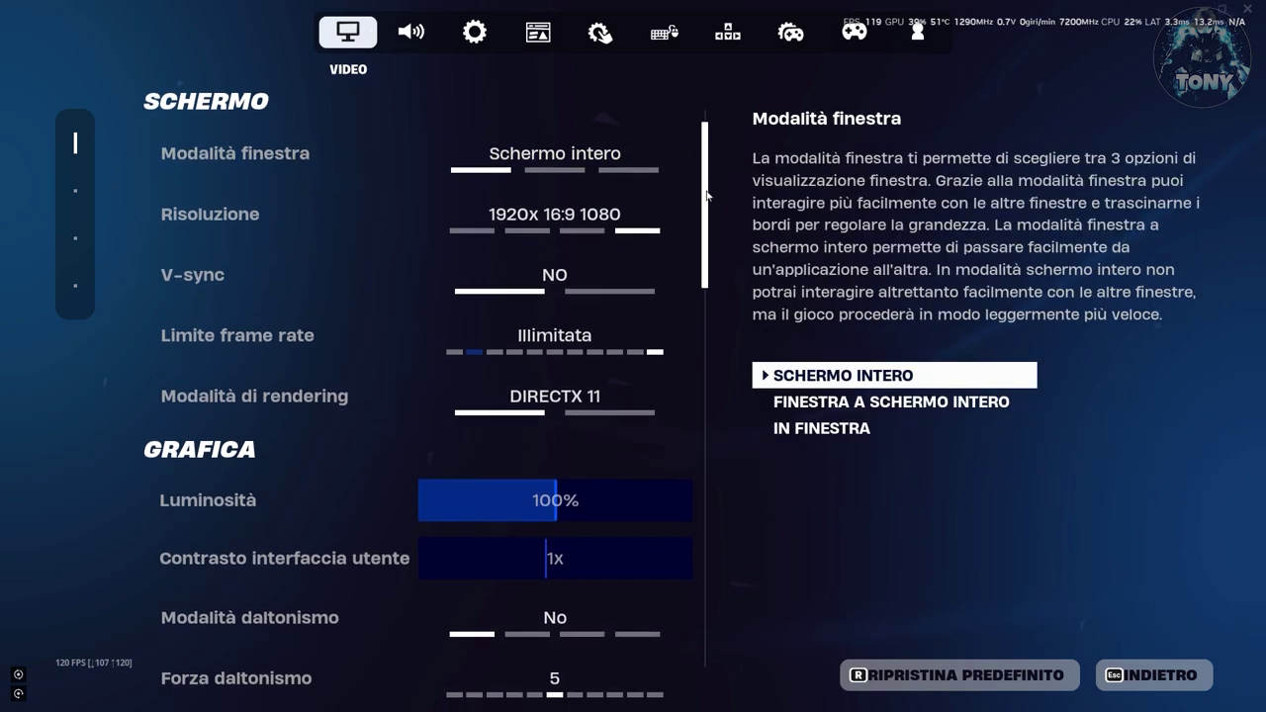
pyautogui.moveTo(706, 196); pyautogui.dragTo(681, 577)
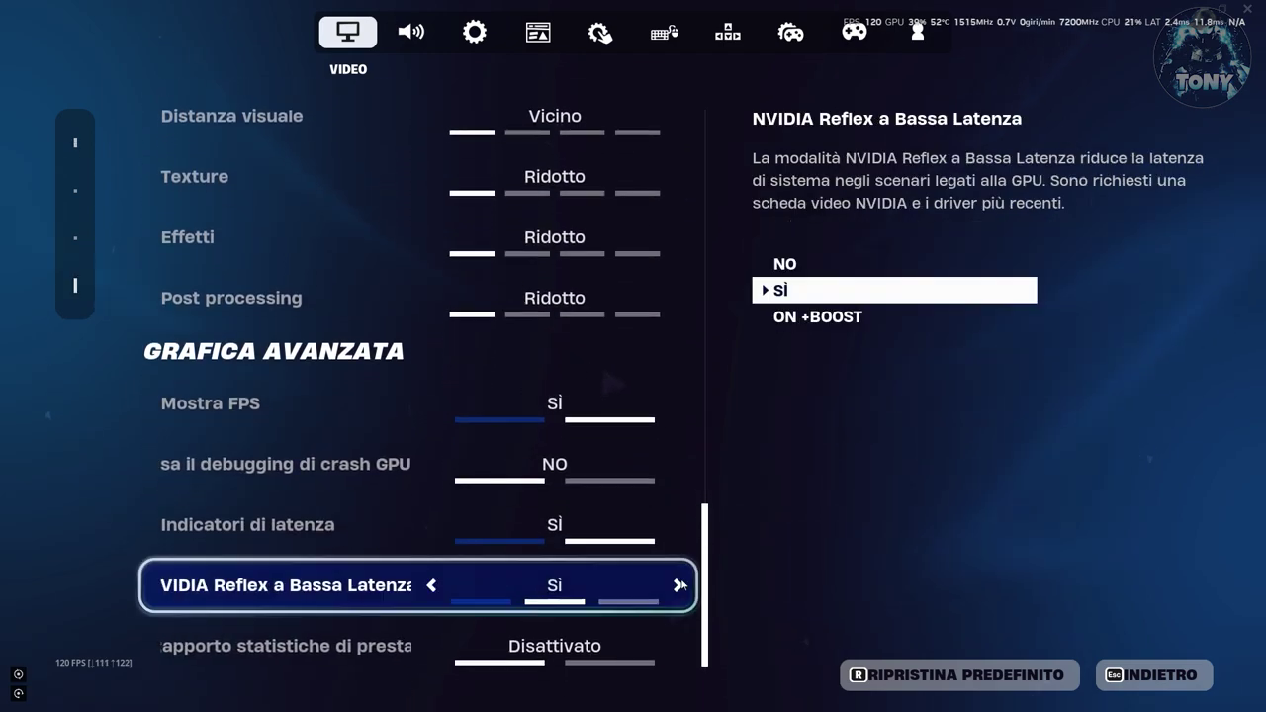